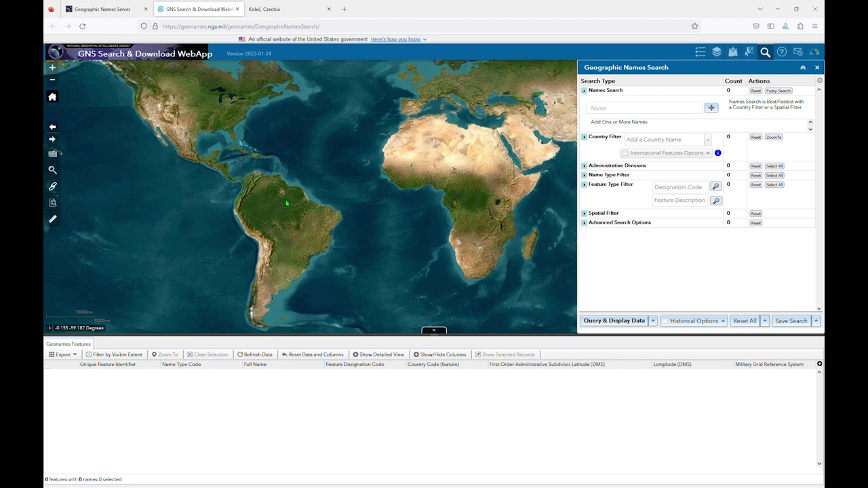
- Zoom the map from the world view into northeastern Brazil near the Amazon river mouth
scroll(295, 211, up, 5)
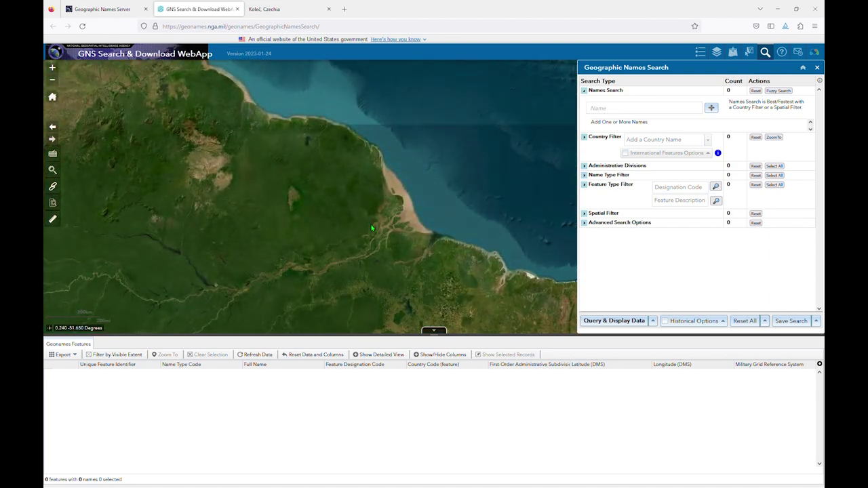
- Set the country filter to Brazil
click(674, 144)
text(Brazil)
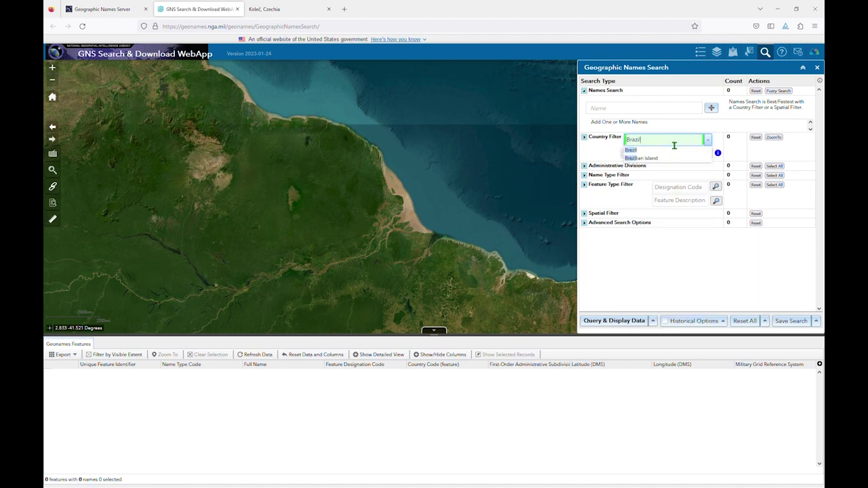
click(666, 149)
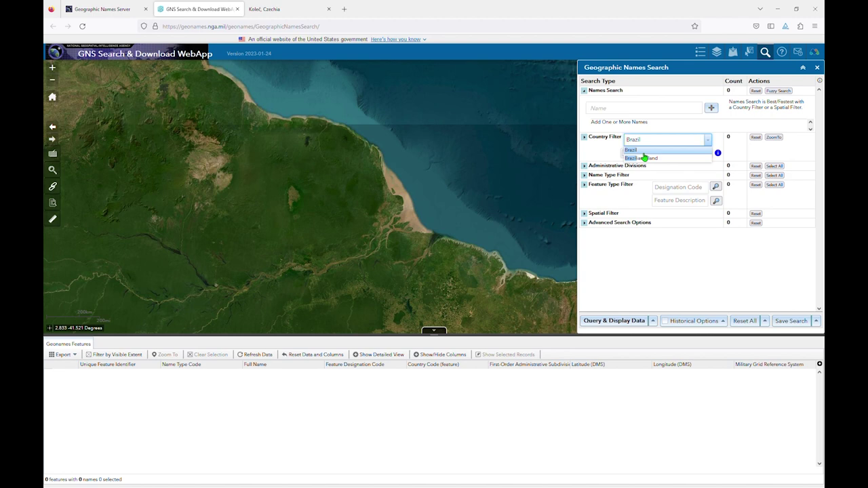
- Select all 15 Populated Places feature types and expand the Spatial Filter options
click(585, 187)
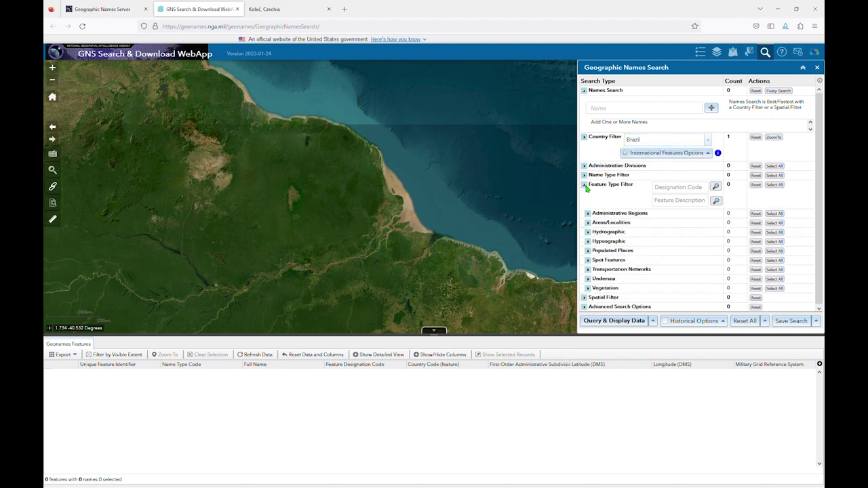
click(779, 252)
click(586, 298)
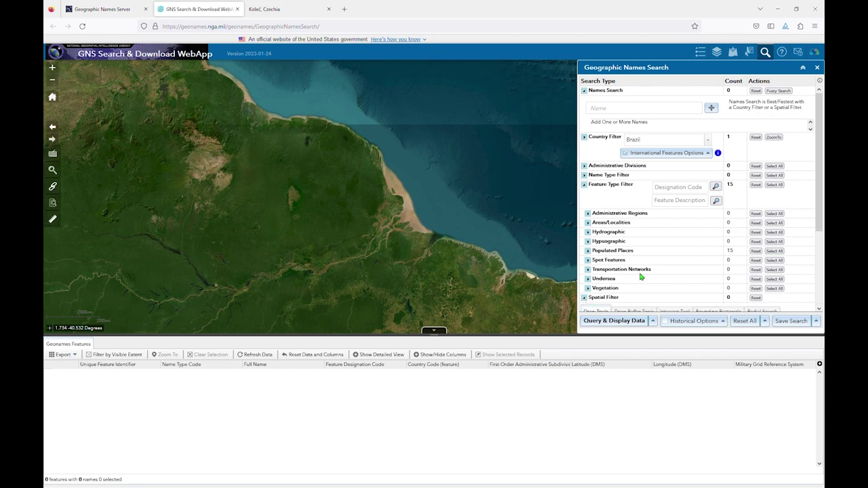
scroll(671, 261, down, 2)
scroll(674, 258, down, 1)
- Draw a narrow lasso along the coastal strip north of the Amazon mouth, replacing a first attempt
click(686, 220)
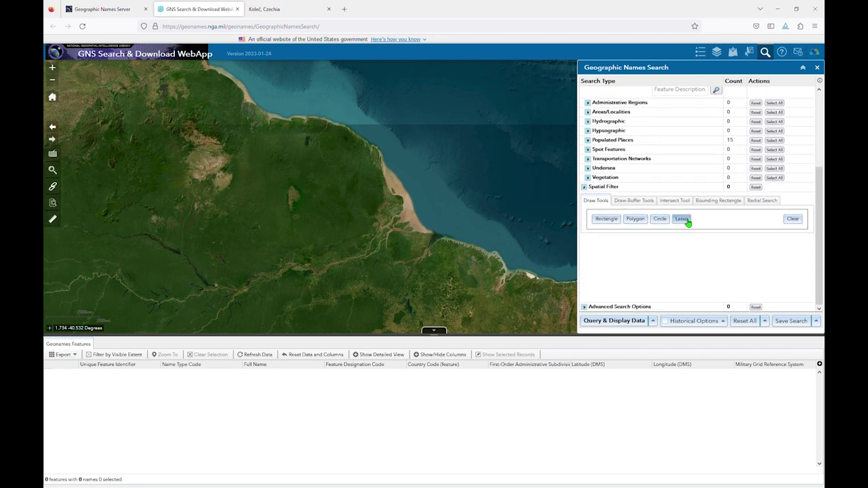
mouse_move(377, 158)
mouse_down()
mouse_move(367, 219)
mouse_move(451, 241)
mouse_move(466, 205)
mouse_up()
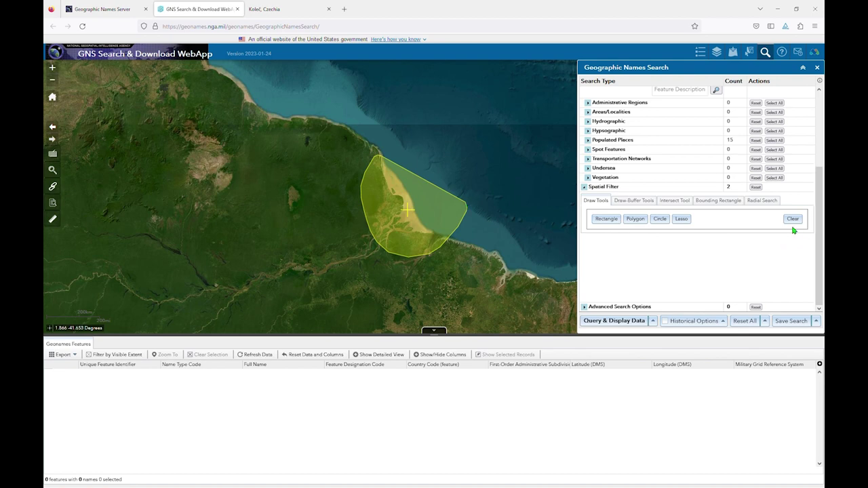
click(795, 220)
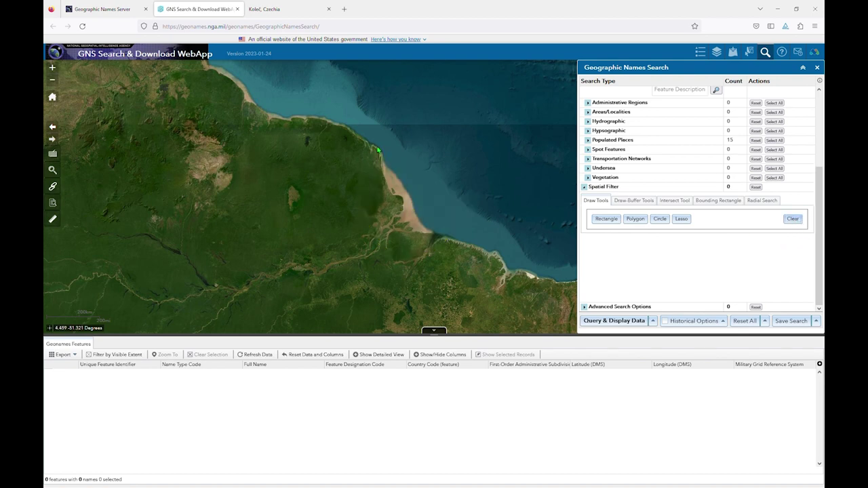
drag(378, 148, 376, 162)
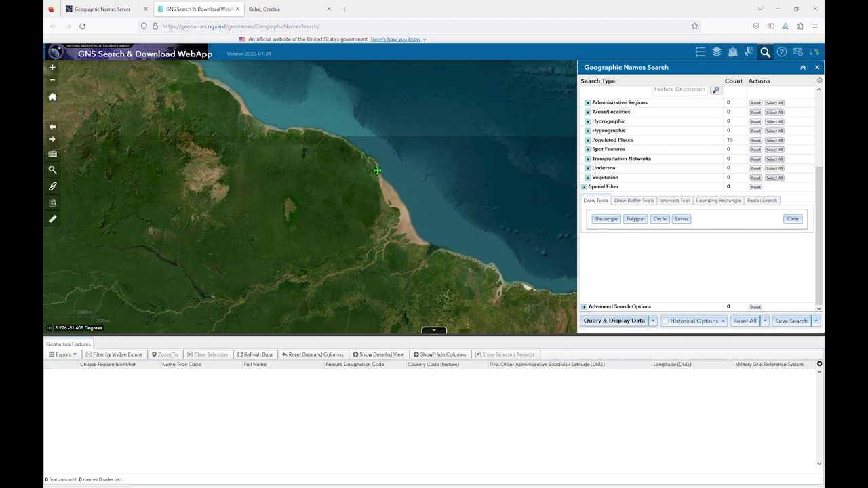
click(678, 220)
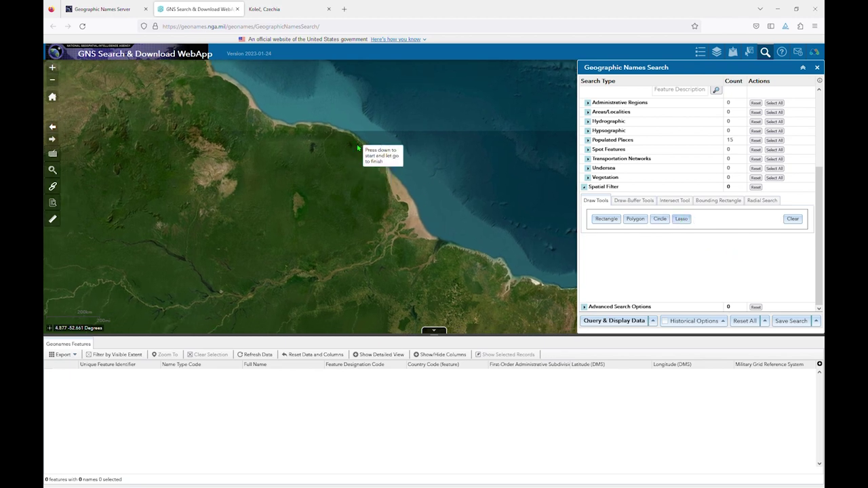
mouse_move(373, 165)
mouse_down()
mouse_move(385, 223)
mouse_move(411, 245)
mouse_move(427, 245)
mouse_move(433, 216)
mouse_move(391, 161)
mouse_up()
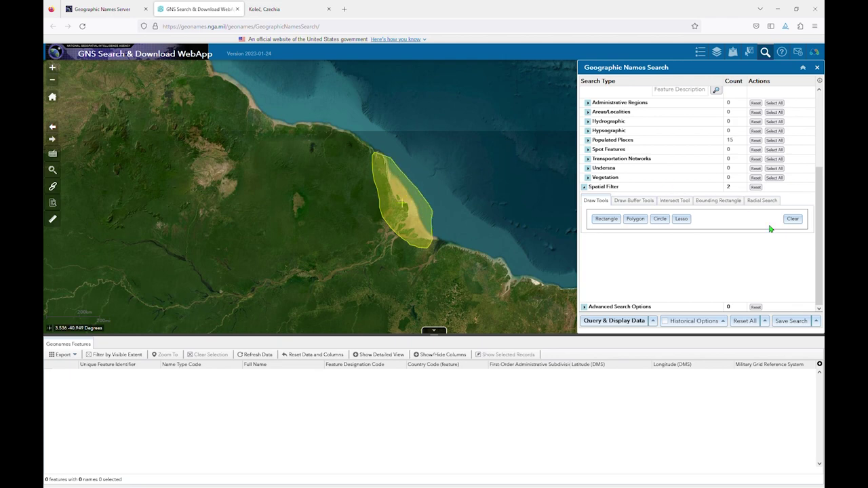
- Run the lasso query, which returns 143 names, then reset all filters and results
click(615, 322)
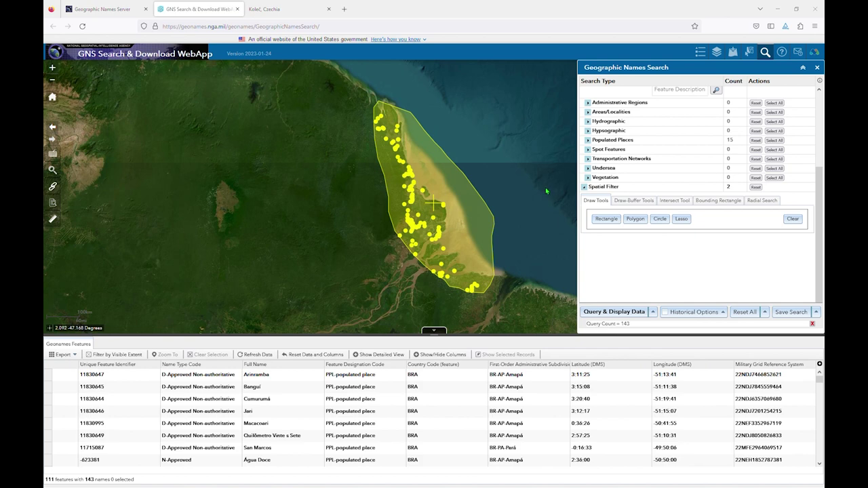
click(745, 313)
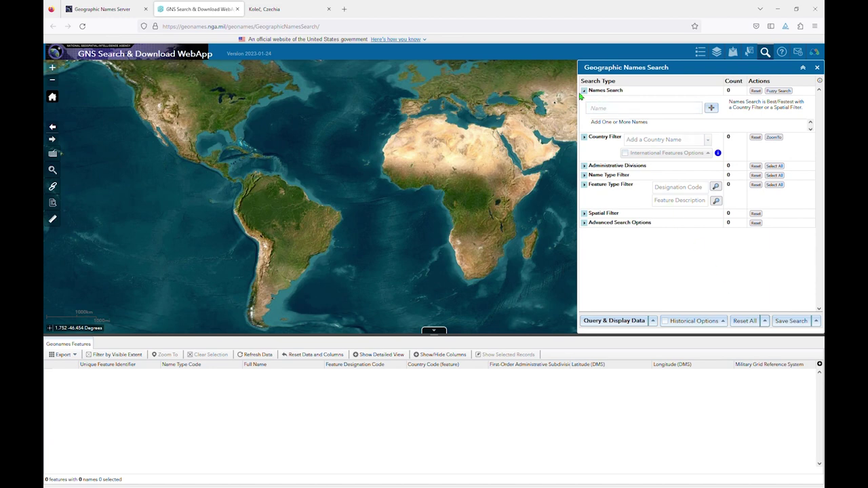
- Show the Radial Search settings: DD center -77.2475, 38.9278 with a 10-mile buffer
click(585, 214)
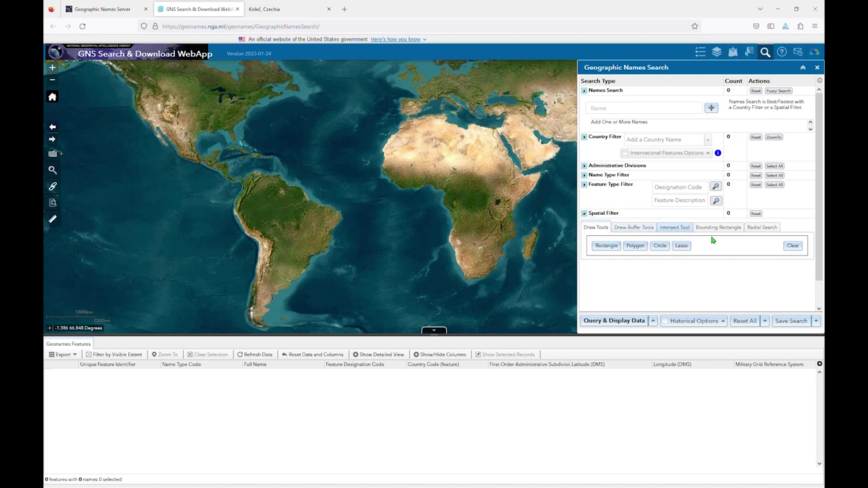
click(751, 231)
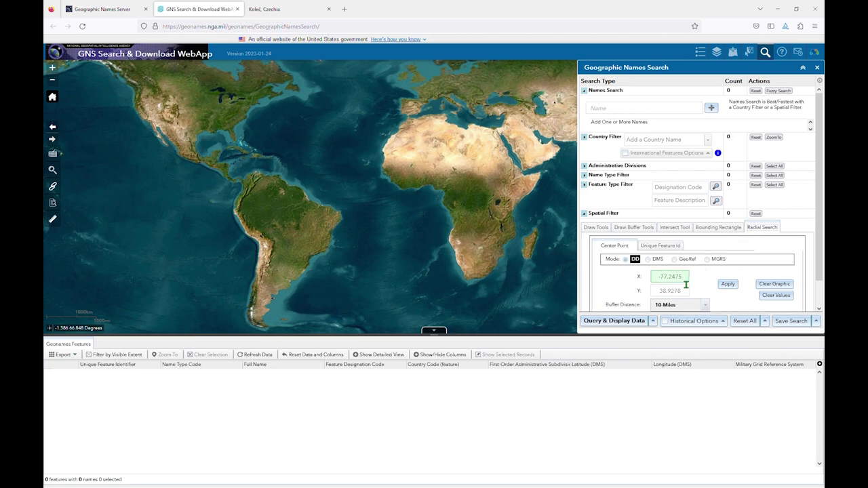
click(647, 260)
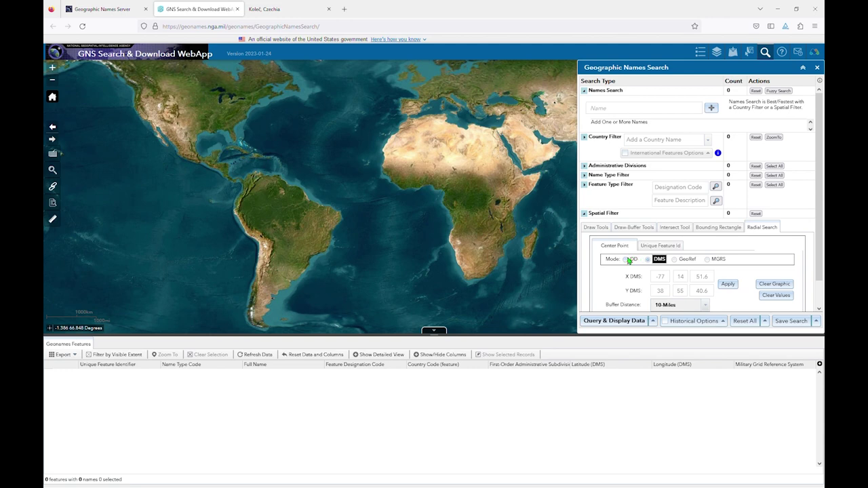
click(625, 261)
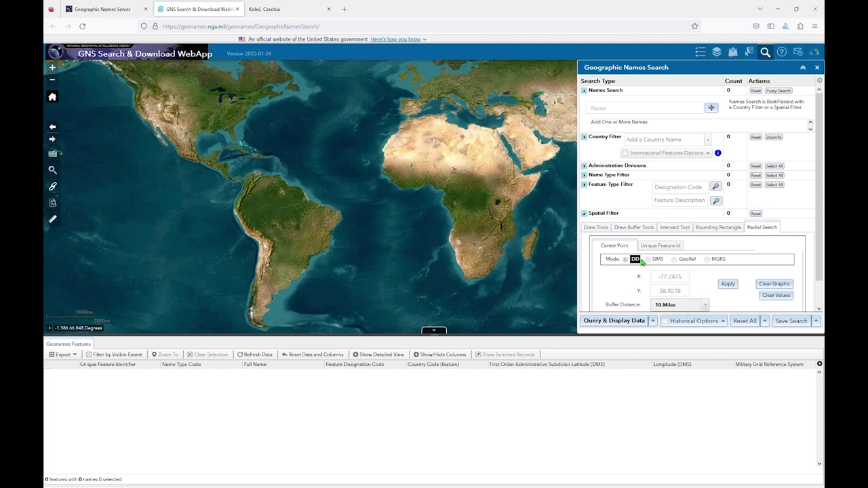
- Switch the radial center point to DMS, reading -77 14 51.6, 38 55 40.6
click(648, 260)
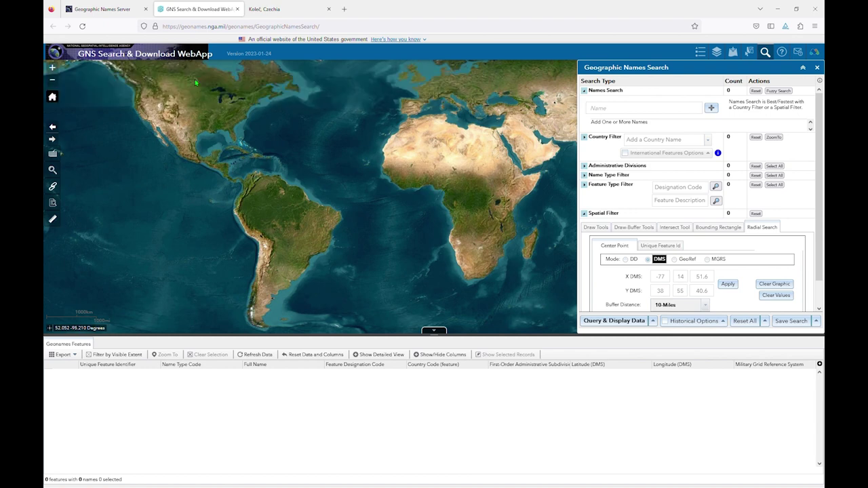
- Look up Koleč on GeoNames and enter 50 and 56 into the X DMS fields
click(264, 8)
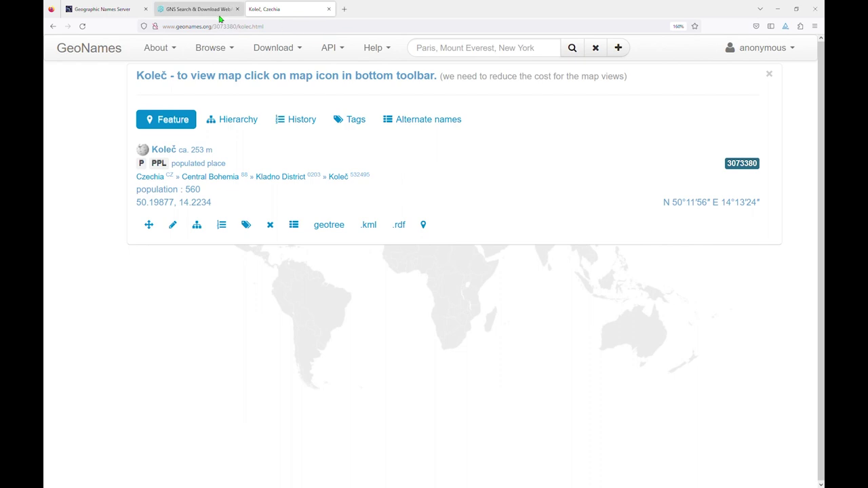
click(194, 11)
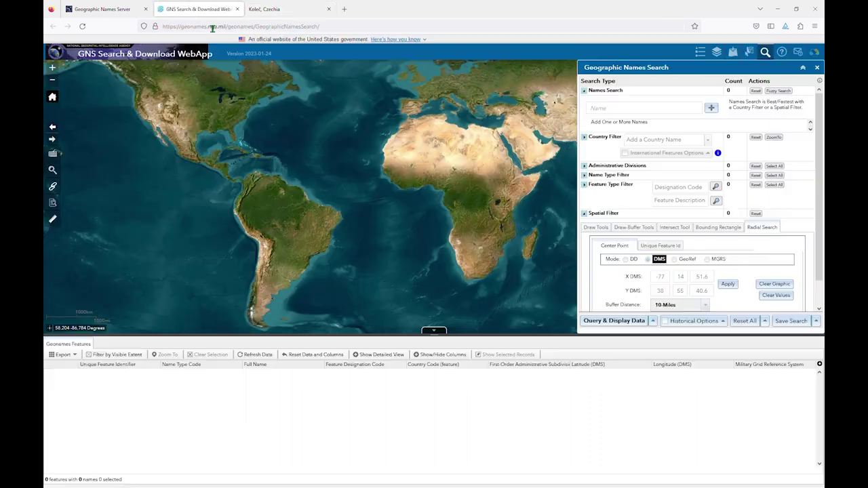
double_click(665, 283)
text(50)
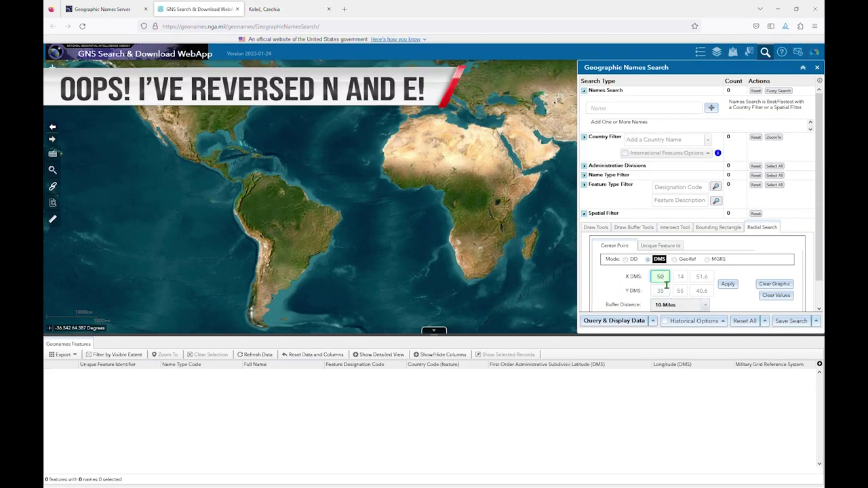
key(Tab)
key(Tab)
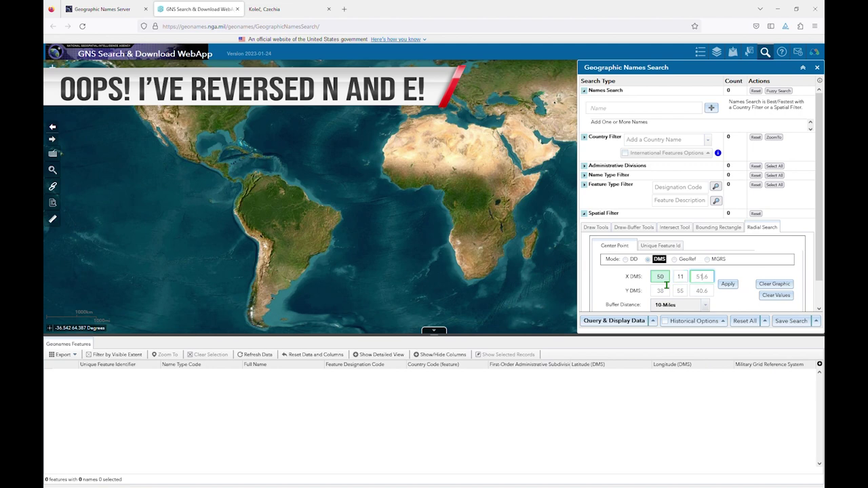
text(56)
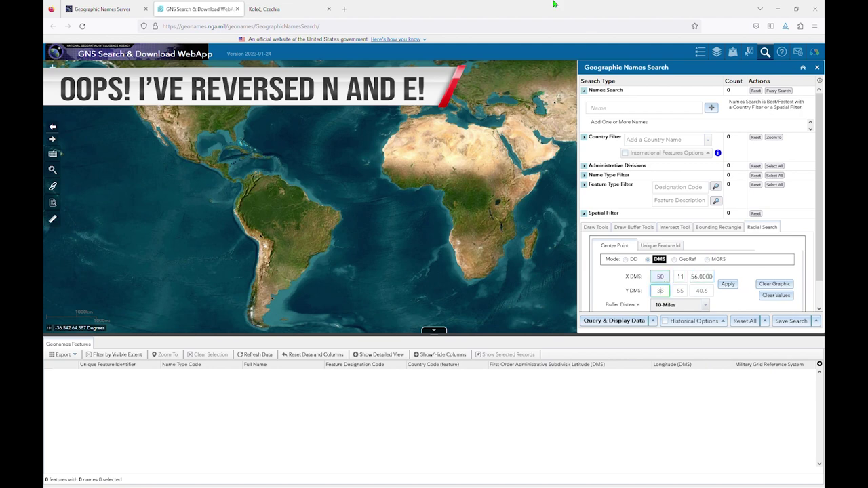
- Enter 14° 13′ 24″ into the Y DMS fields after rechecking Koleč's coordinates
click(260, 9)
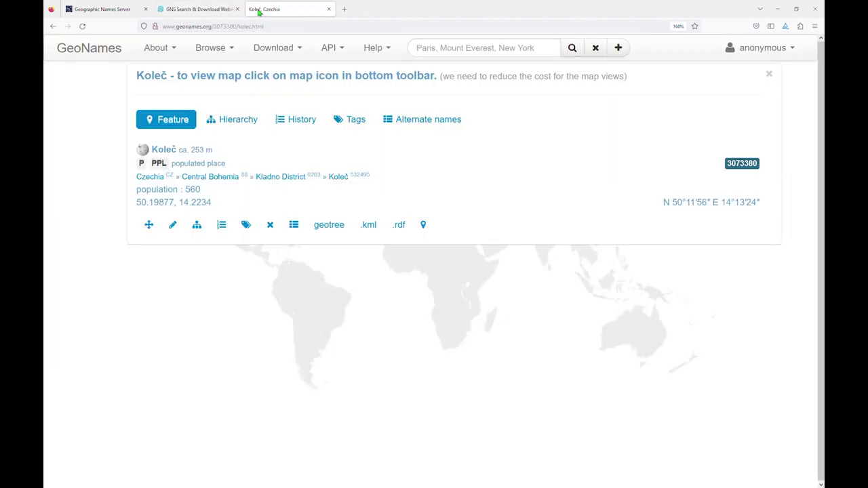
click(216, 9)
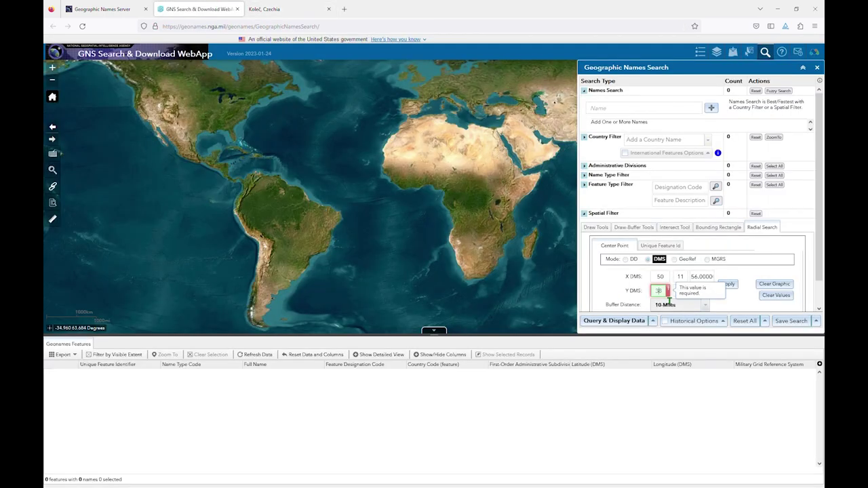
click(656, 291)
text(14)
key(Tab)
text(13)
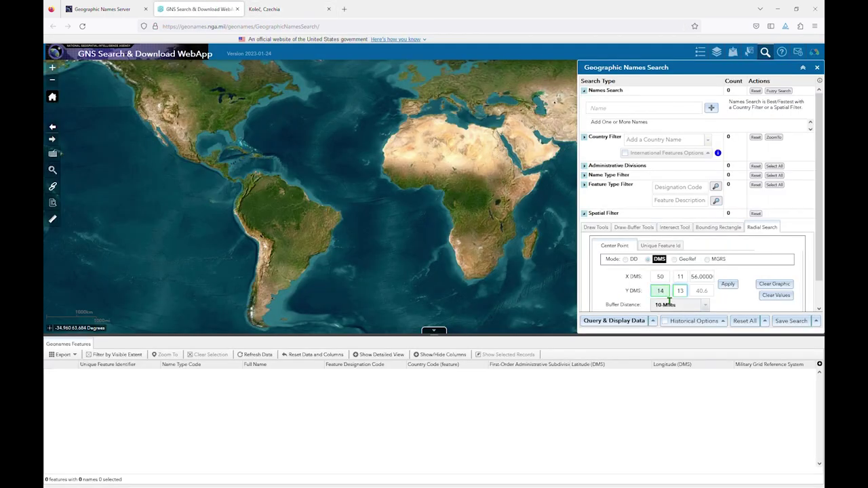
key(Tab)
text(24)
- Set the buffer distance to 1 mile and draw the search circle
click(705, 306)
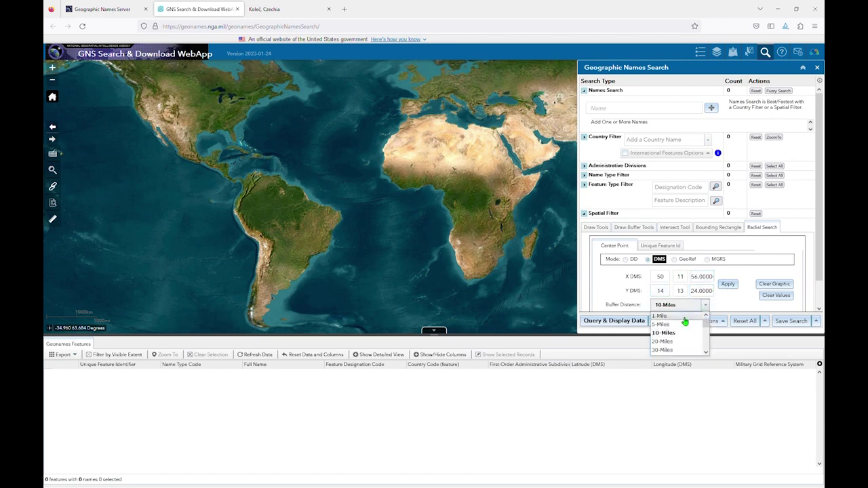
click(683, 318)
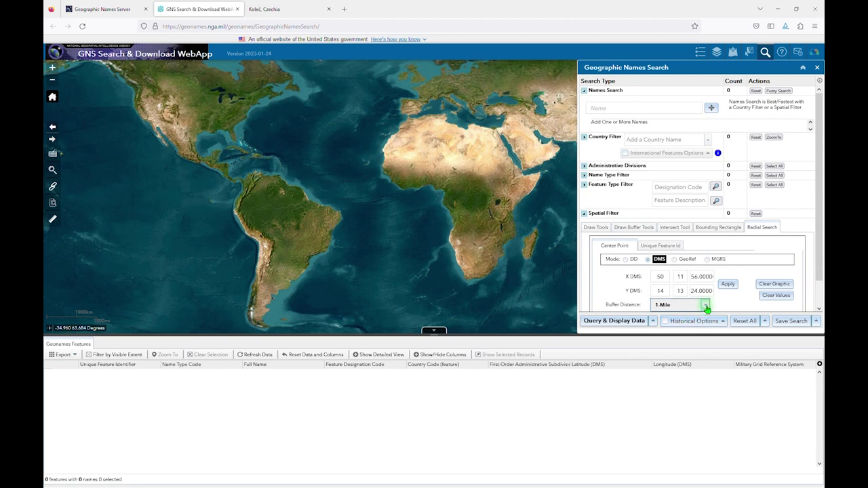
click(729, 287)
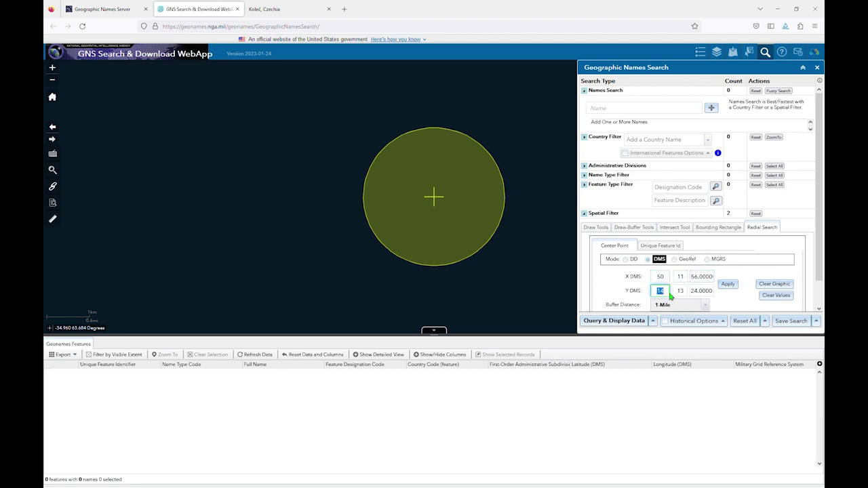
- Retype Y DMS as 50° 11′ 56″
text(50)
key(Tab)
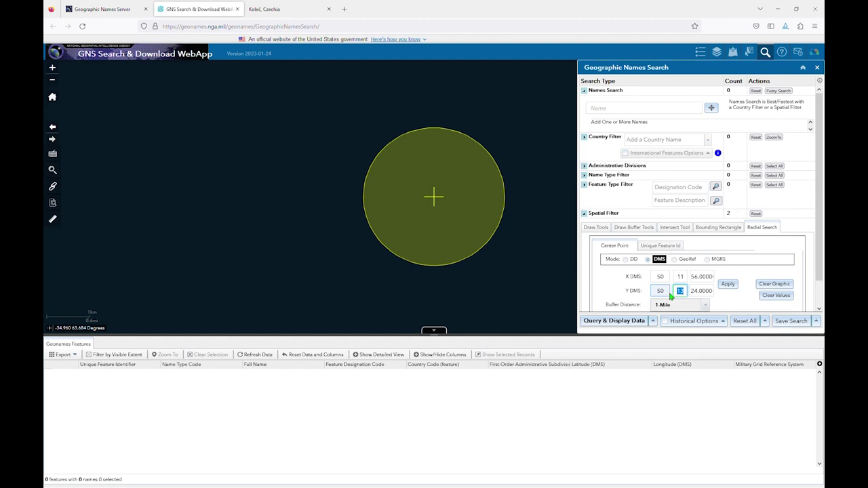
text(1)
key(Tab)
text(56)
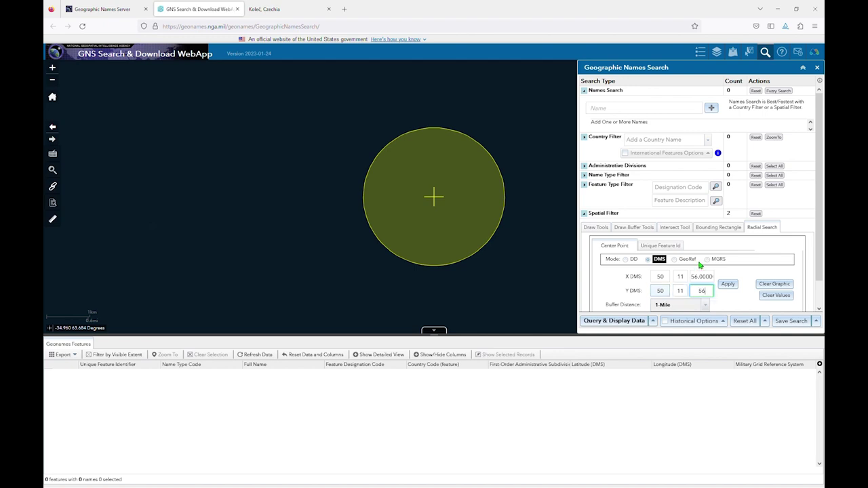
click(667, 278)
- Correct X DMS to 14° 13′ 24″ and reapply, re-centring the 1-mile circle on Koleč
click(277, 9)
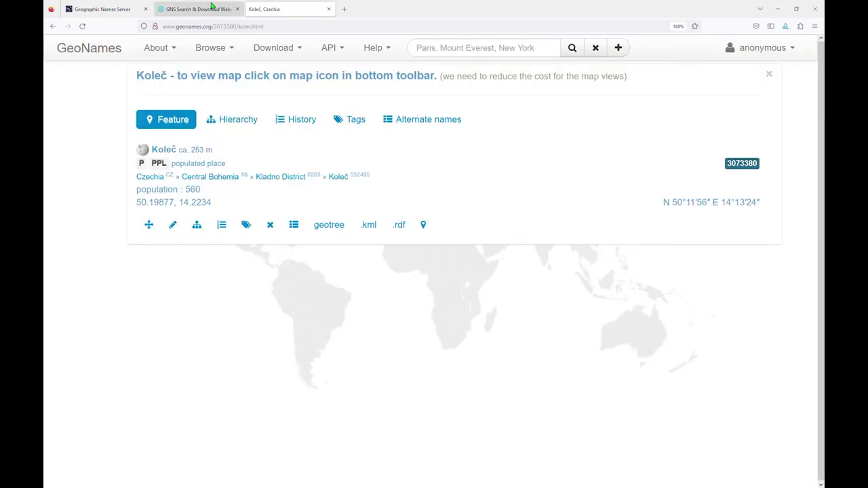
click(208, 9)
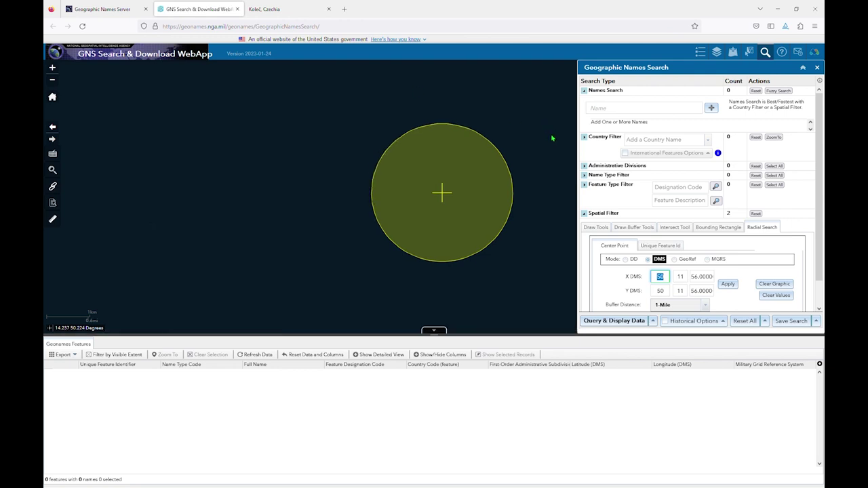
click(667, 280)
key(Tab)
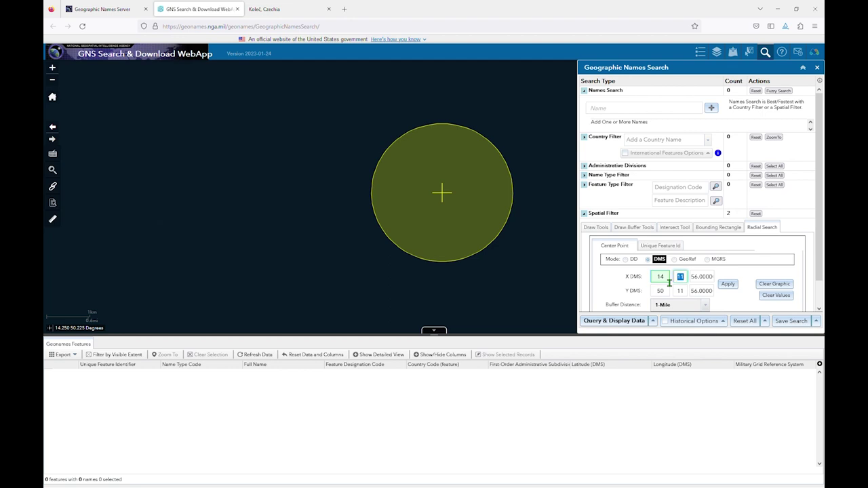
text(13)
key(Tab)
text(24)
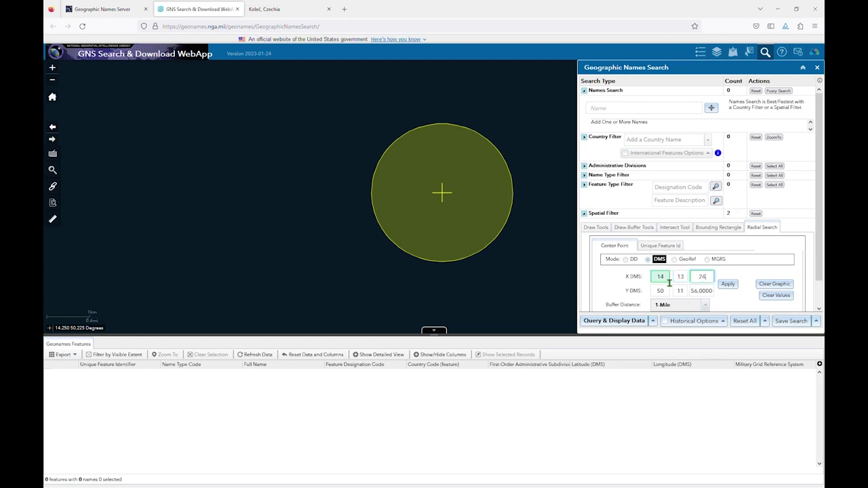
click(732, 285)
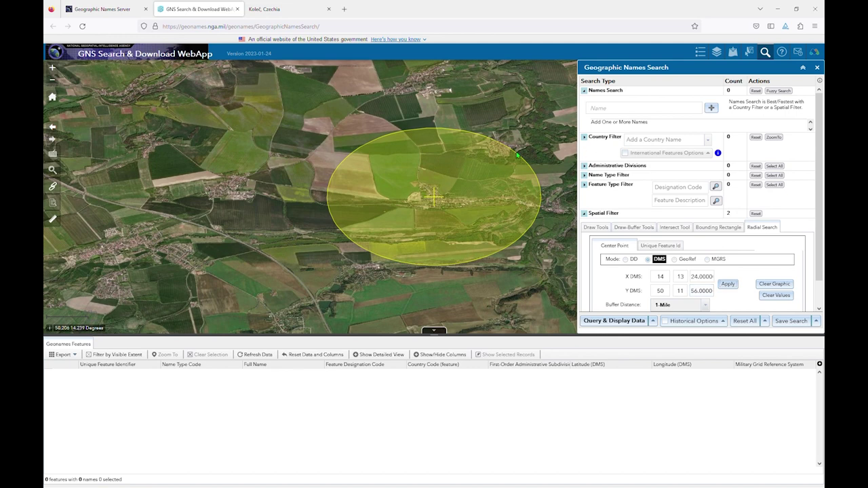
- Query Czechia's populated places in the circle, returning Blevice, Koleč and Týnec
click(653, 141)
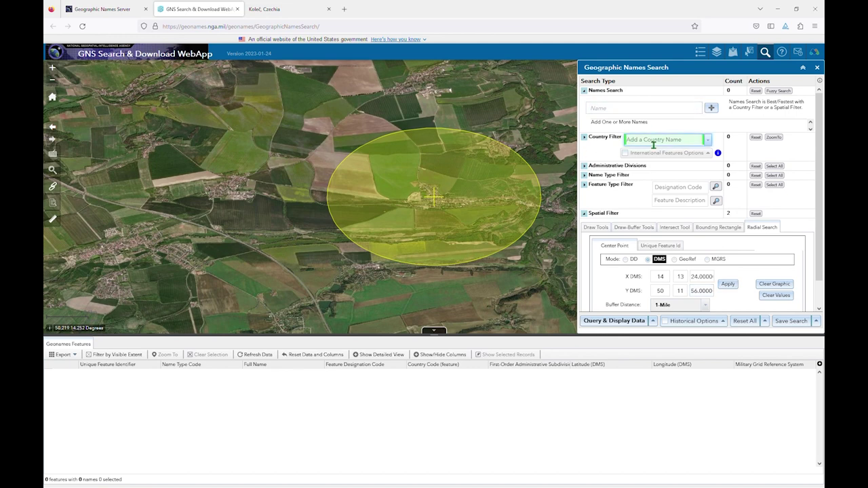
text(Czechi)
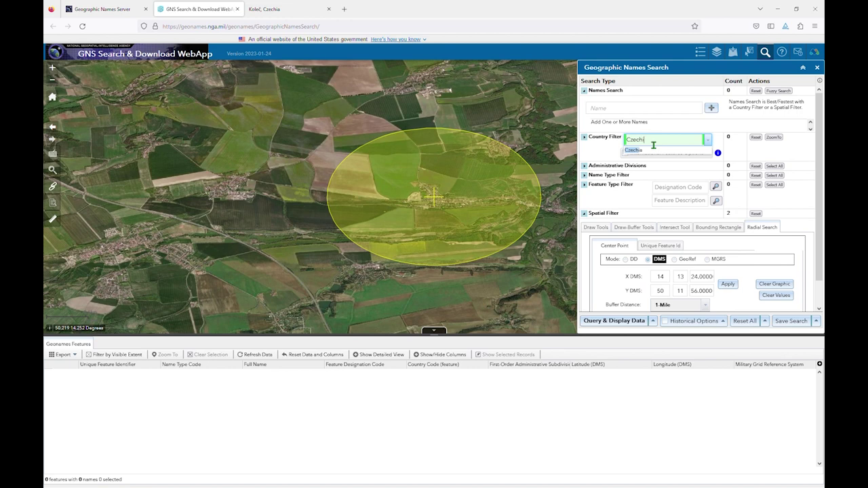
text(a)
click(637, 150)
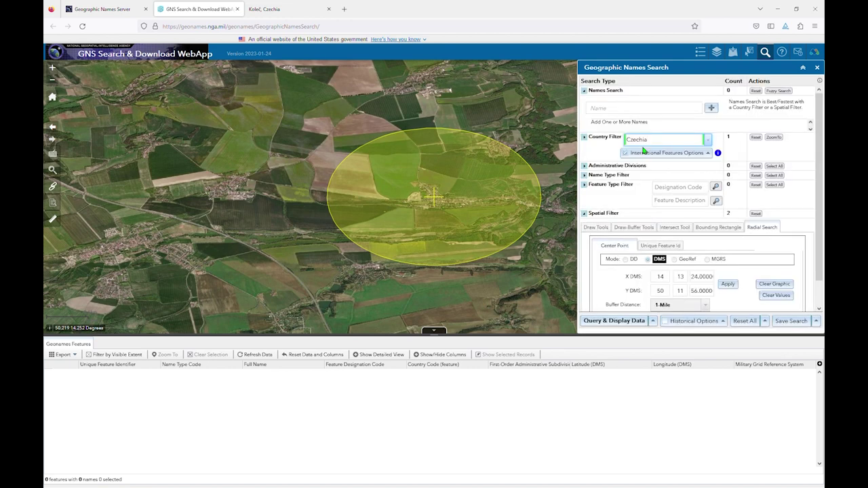
click(585, 186)
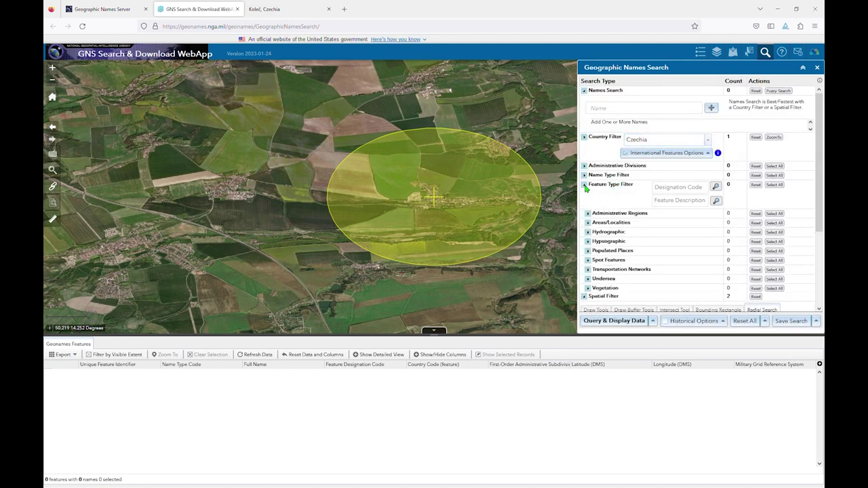
click(777, 252)
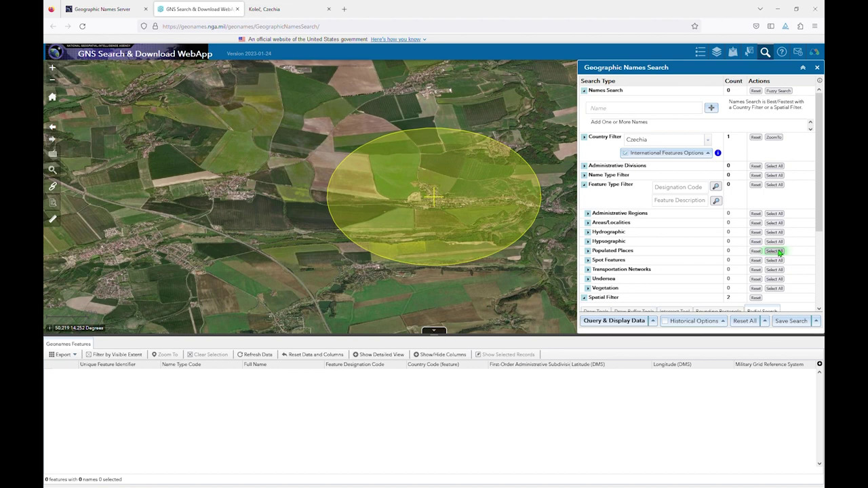
click(602, 321)
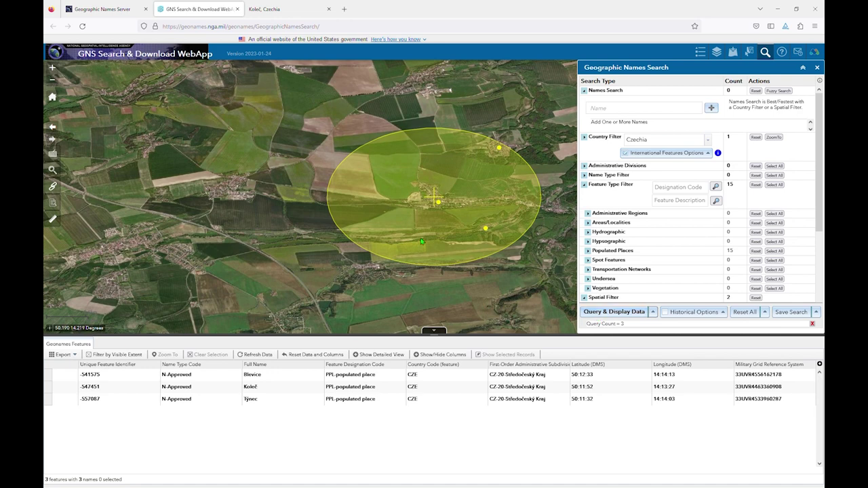
- Inspect the detail popups for the Koleč, Blevice and Týnec points
click(438, 204)
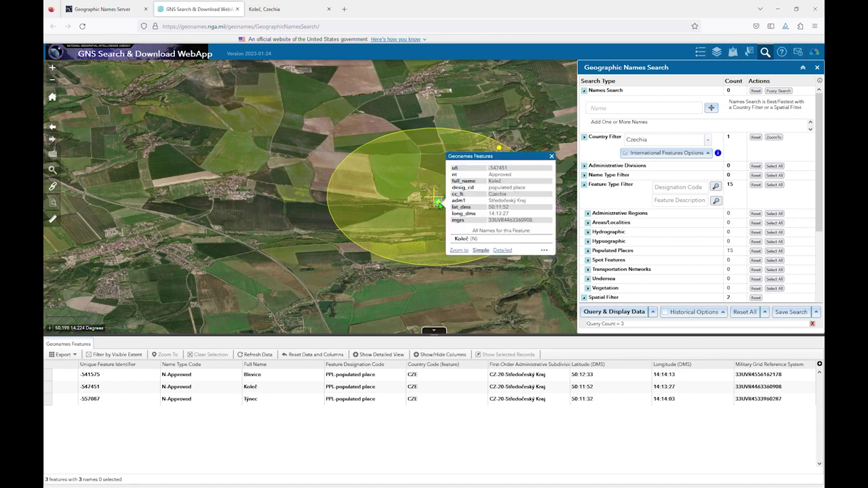
click(500, 148)
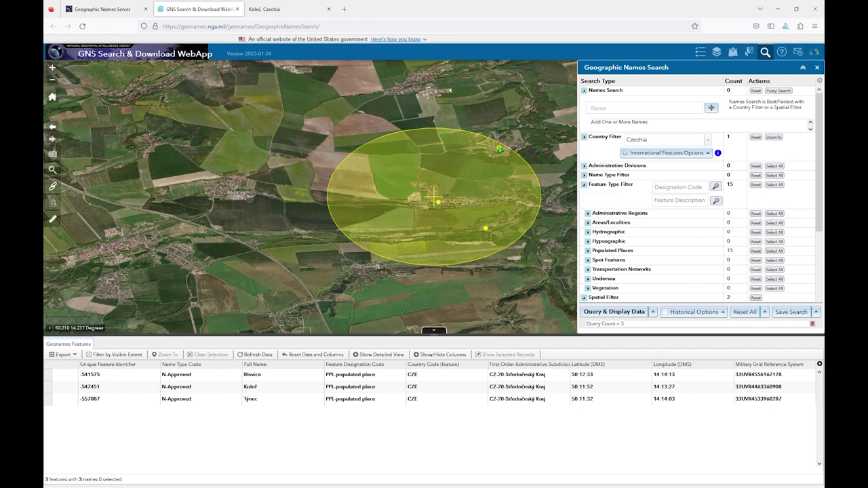
click(486, 231)
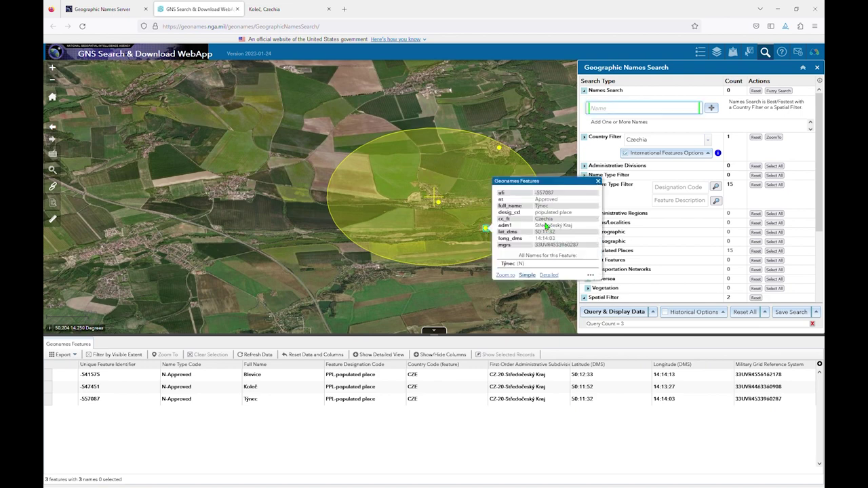
click(440, 204)
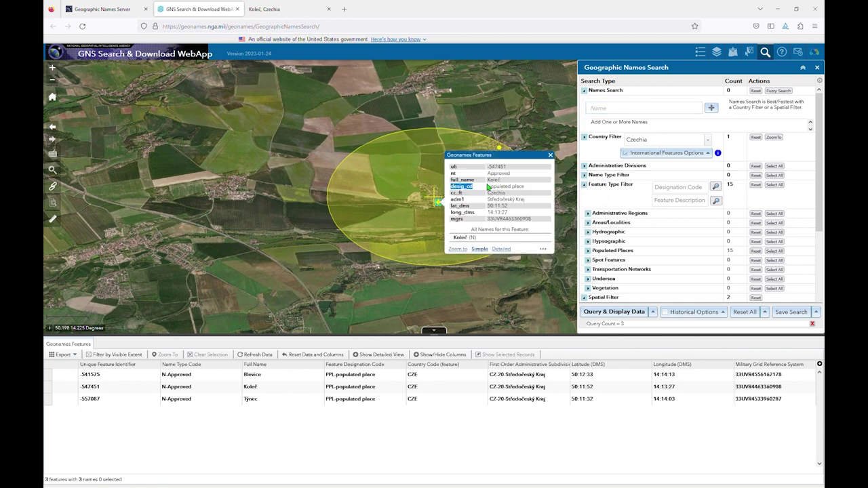
- Copy Koleč's full name into the Name search field, then reset the map and results
double_click(489, 184)
key(ctrl+c)
click(606, 109)
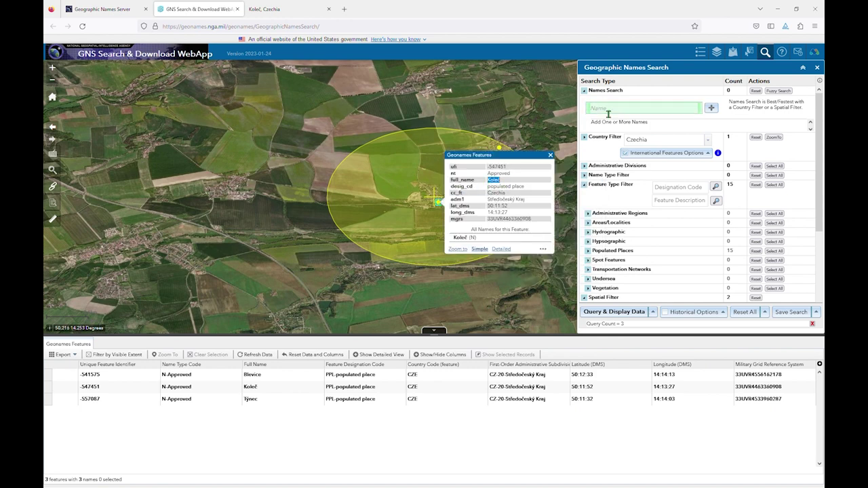
key(ctrl+v)
click(744, 312)
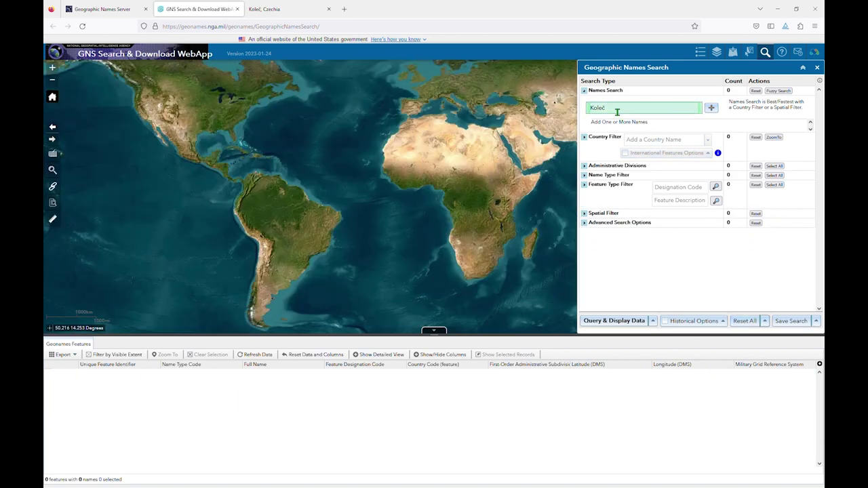
- Add Koleč to the search names, filter by country Czechia, and run the query
click(711, 109)
click(670, 151)
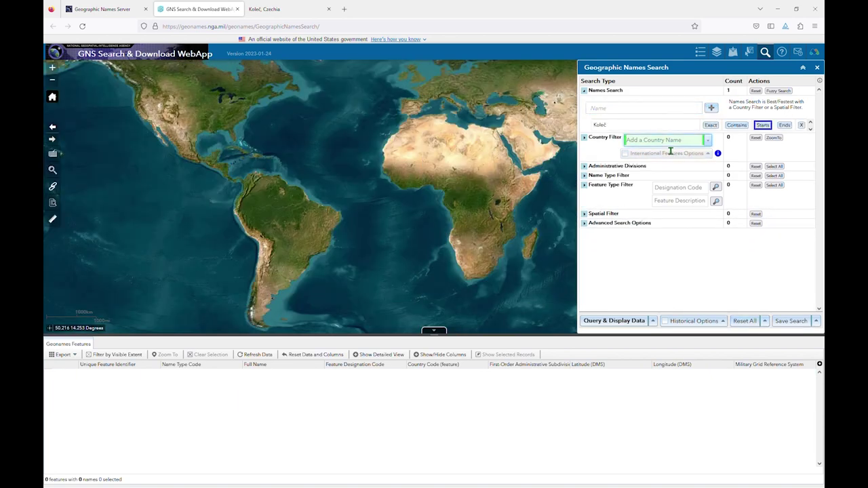
text(Czechia)
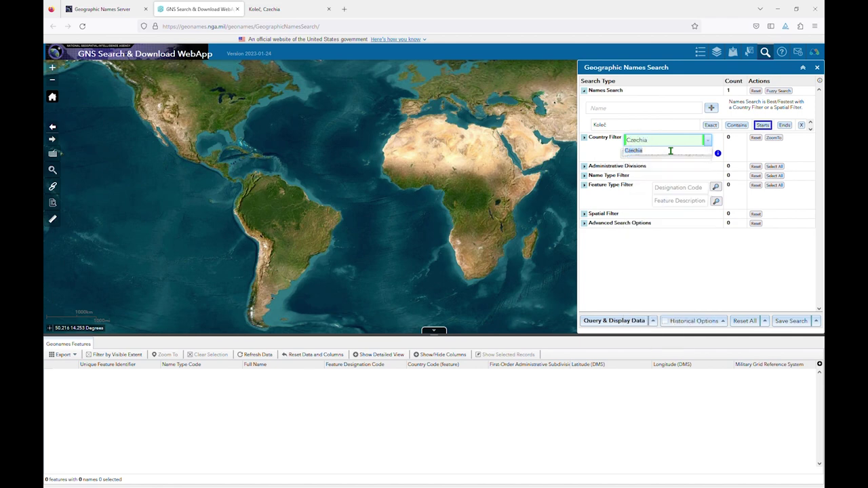
click(652, 152)
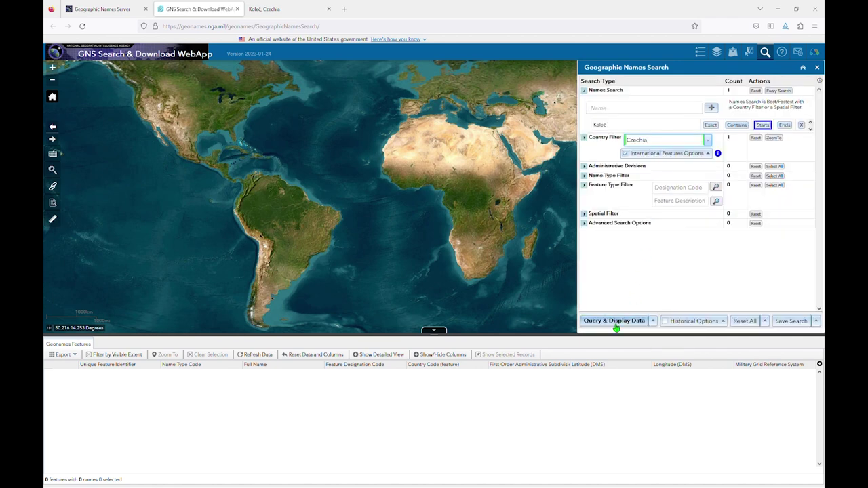
click(614, 320)
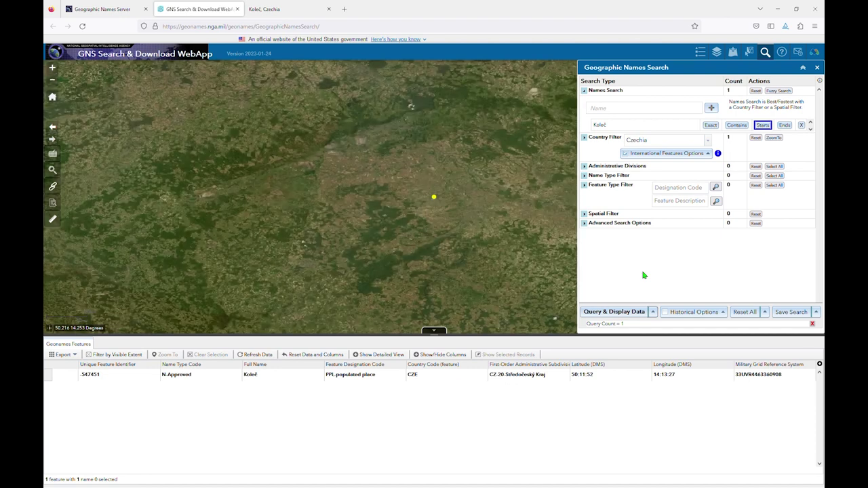